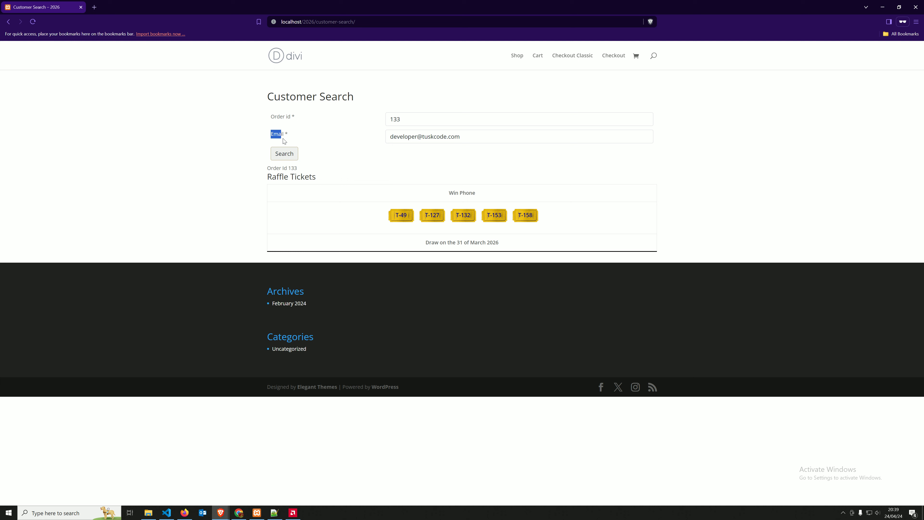
left_click_drag(439, 122, 368, 122)
left_click(408, 118)
left_click_drag(406, 119, 380, 121)
left_click(291, 154)
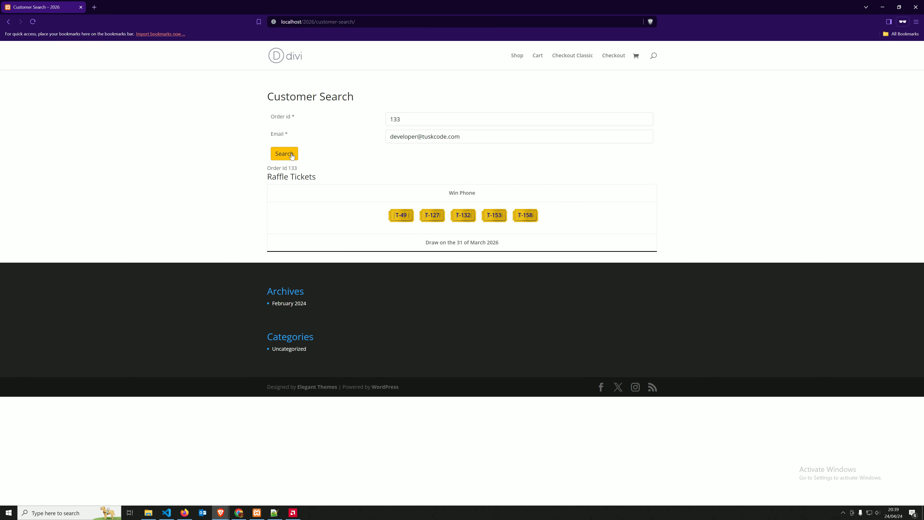
left_click_drag(394, 215, 364, 210)
left_click(363, 210)
left_click_drag(267, 178, 302, 169)
left_click(279, 171)
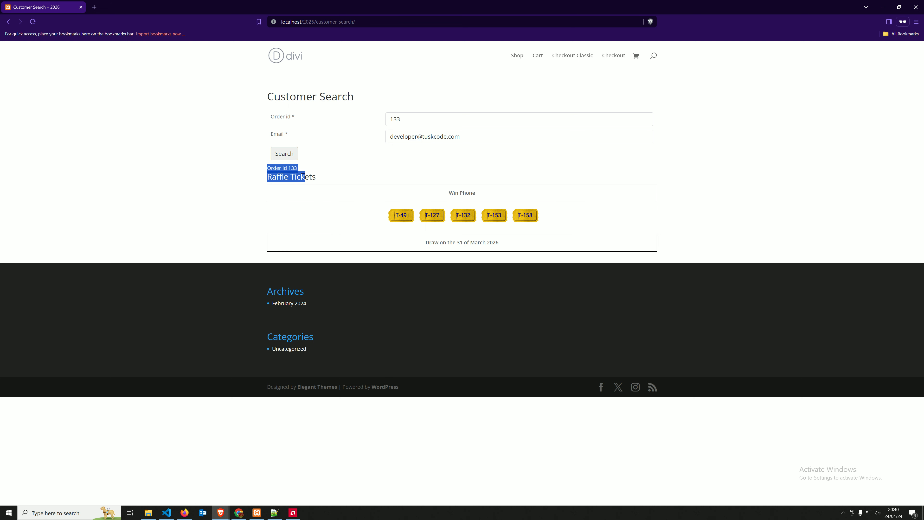
mouse_move(574, 238)
left_mouse_down()
mouse_move(425, 232)
mouse_move(350, 205)
left_mouse_up()
left_click(377, 166)
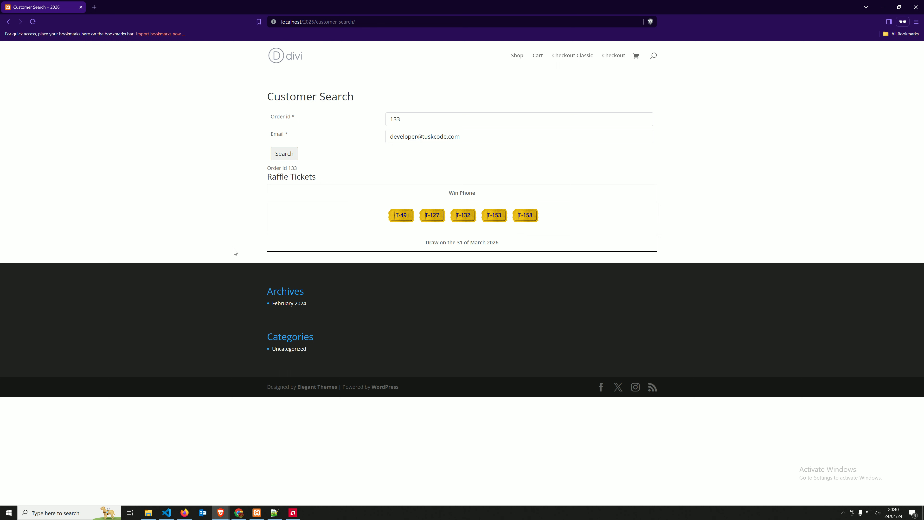
left_click(237, 514)
Open Raffle Play Woo's Customer Search Tickets (new in 6.2) settings showing shortcode RAFFLE_SEARCH id 11
mouse_move(221, 513)
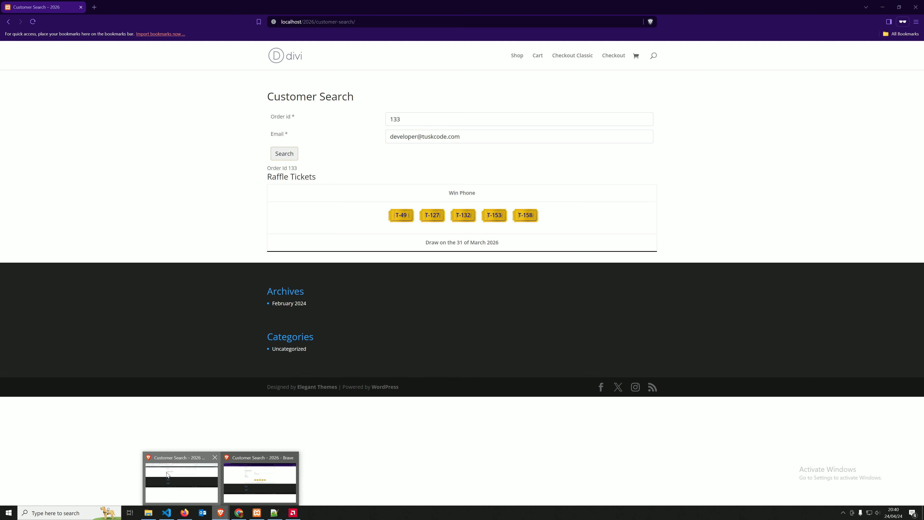
left_click(168, 473)
left_click(29, 7)
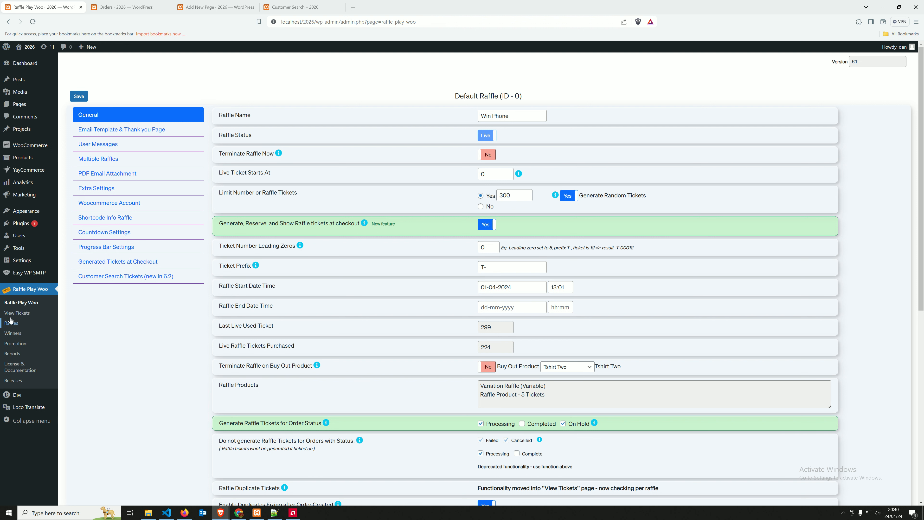
left_click(115, 277)
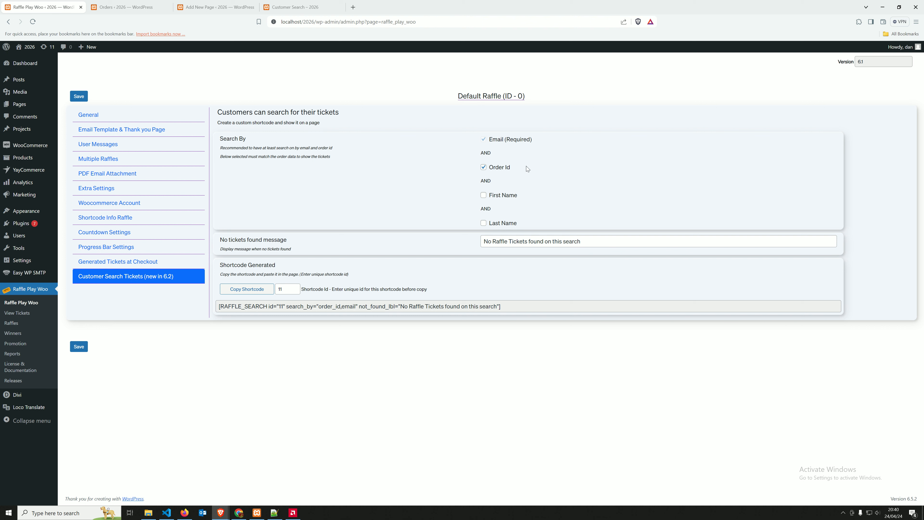
Toggle the First Name, Last Name and Order Id search options on and off, checking the Email (Required) label
left_click(511, 195)
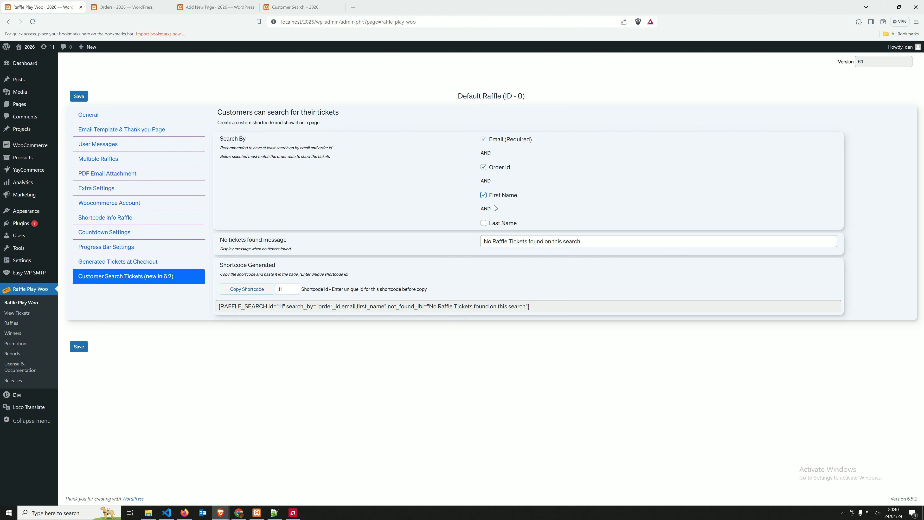
left_click(484, 222)
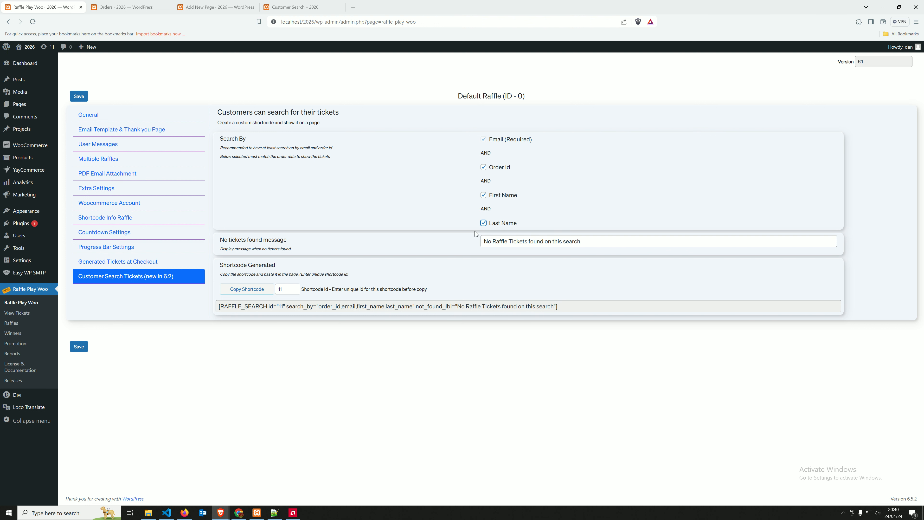
left_click(497, 196)
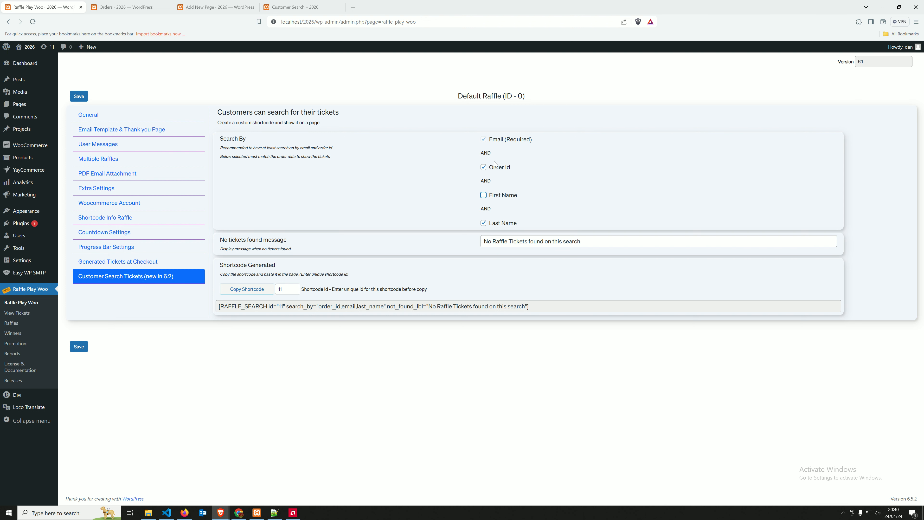
left_click(493, 166)
left_click(494, 222)
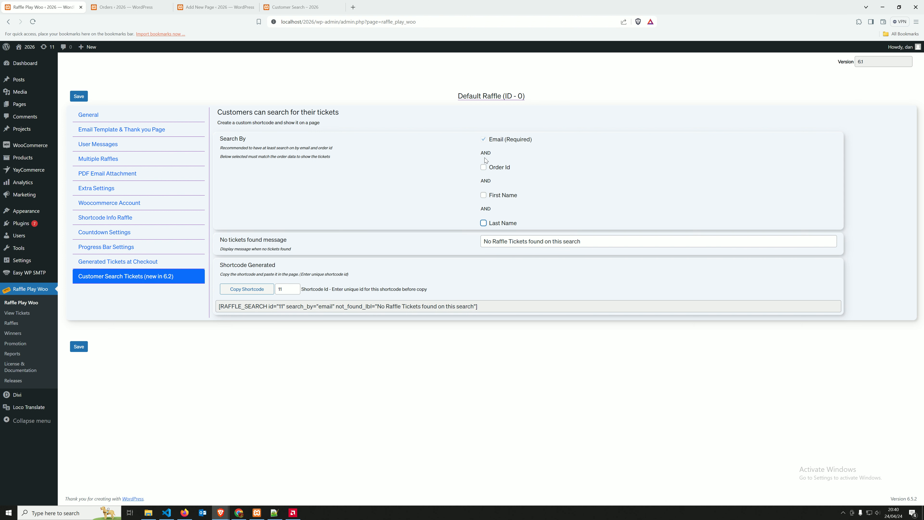
left_click_drag(492, 140, 532, 140)
left_click(546, 144)
left_click(533, 141)
Re-enable Order Id, First Name and Last Name so the shortcode searches all four fields
left_click(482, 168)
left_click(483, 167)
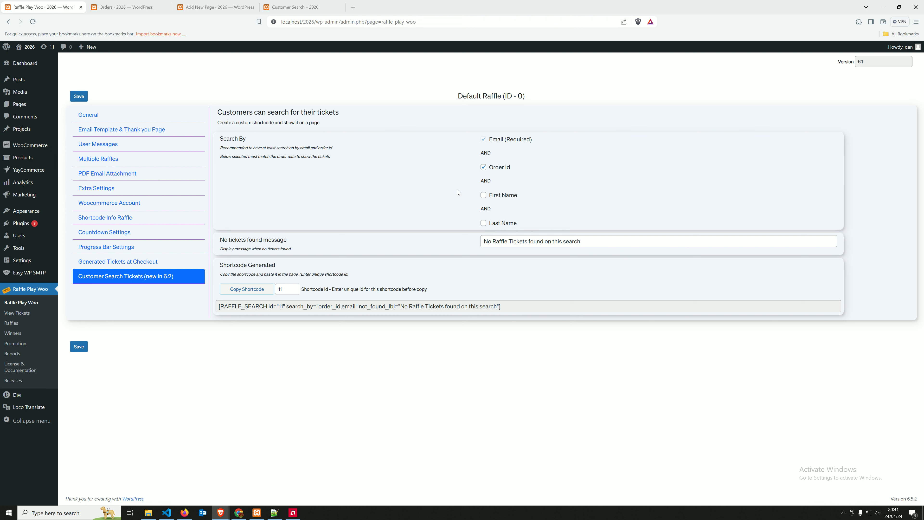
left_click(484, 196)
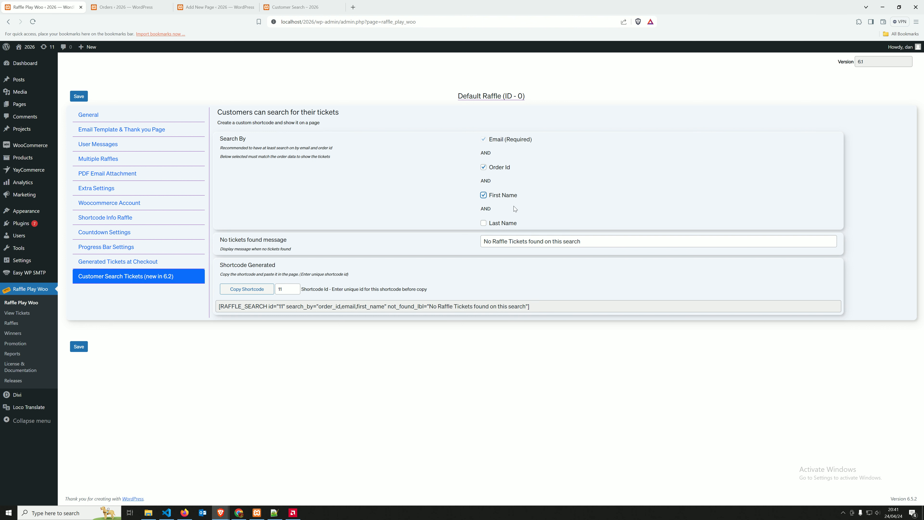
left_click(484, 224)
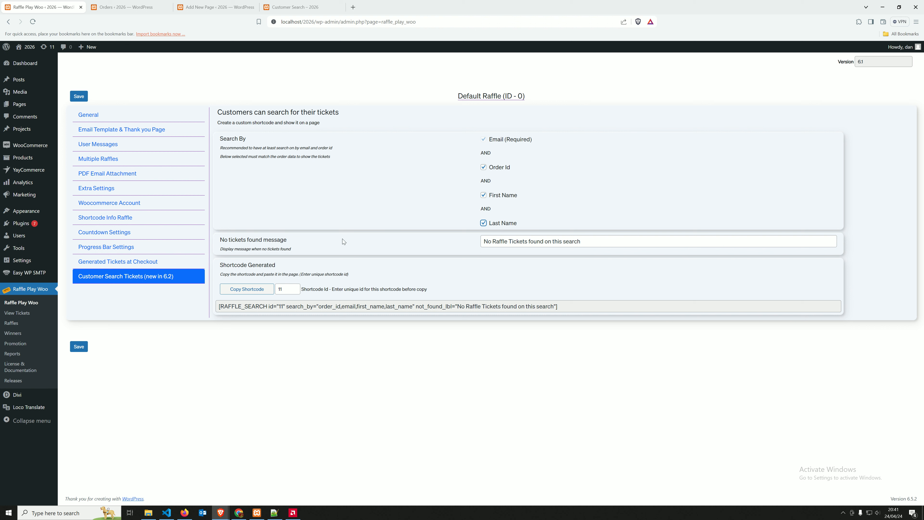
Prefix the no-tickets-found message with 'Custom -'
left_click_drag(220, 239, 286, 240)
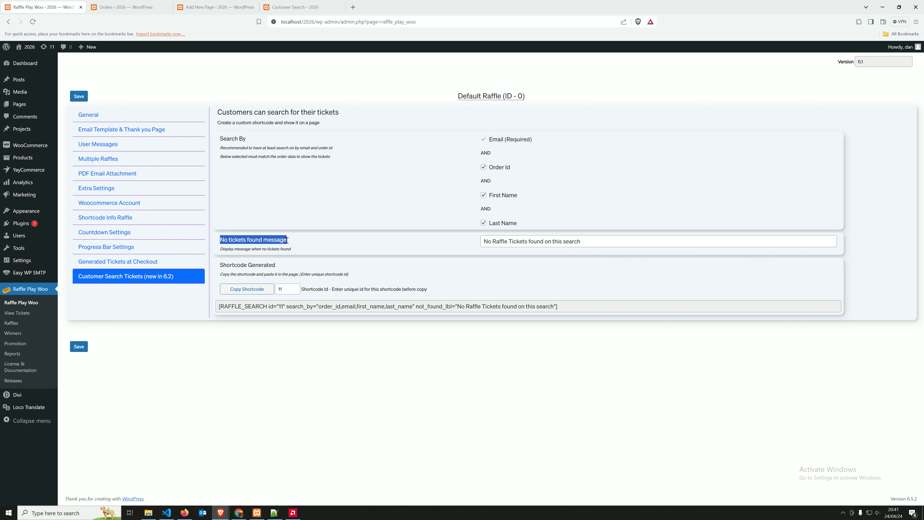
left_click_drag(584, 242, 481, 242)
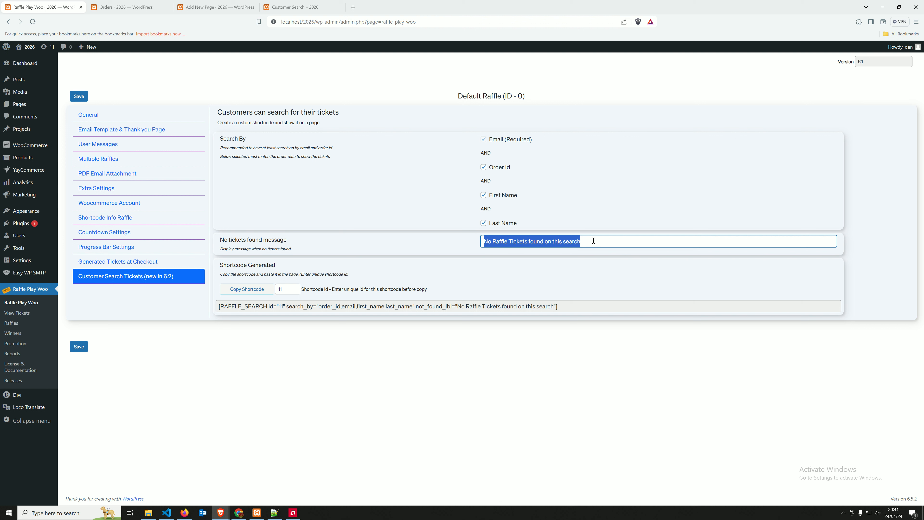
left_click_drag(483, 241, 489, 242)
left_click(491, 240)
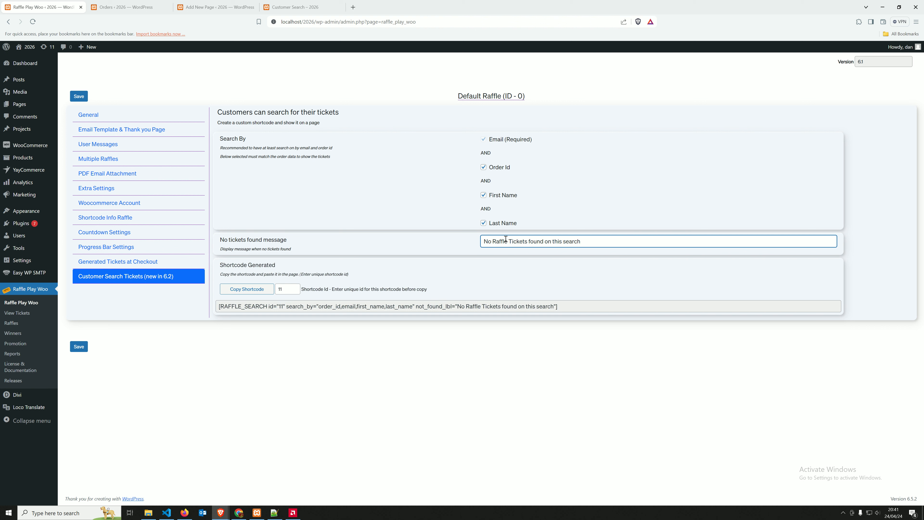
type("Custom -")
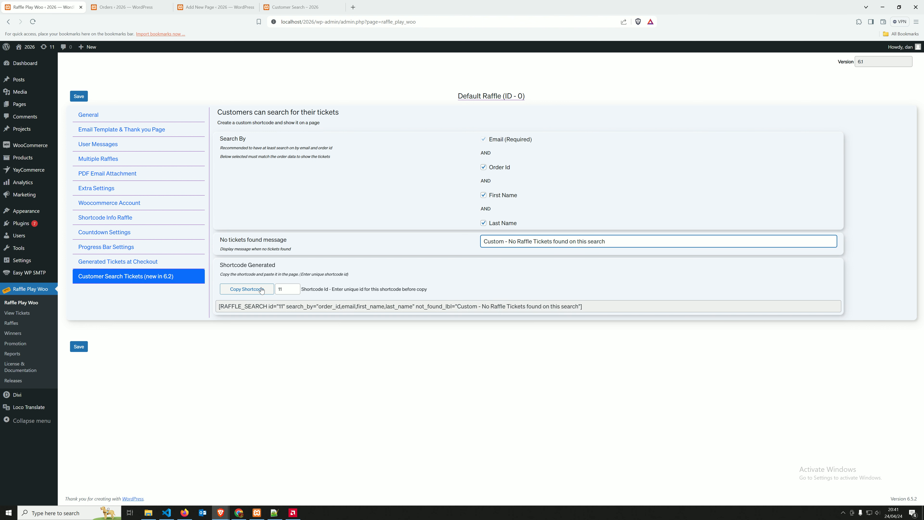
Change the shortcode id to 112 and copy the generated RAFFLE_SEARCH shortcode
left_click(288, 290)
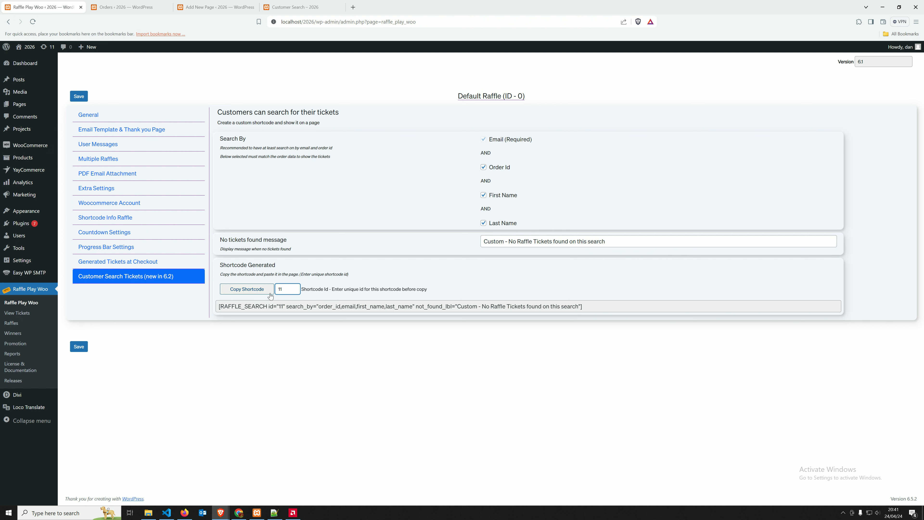
left_click_drag(218, 306, 584, 306)
left_click(287, 292)
type("2")
left_click(250, 291)
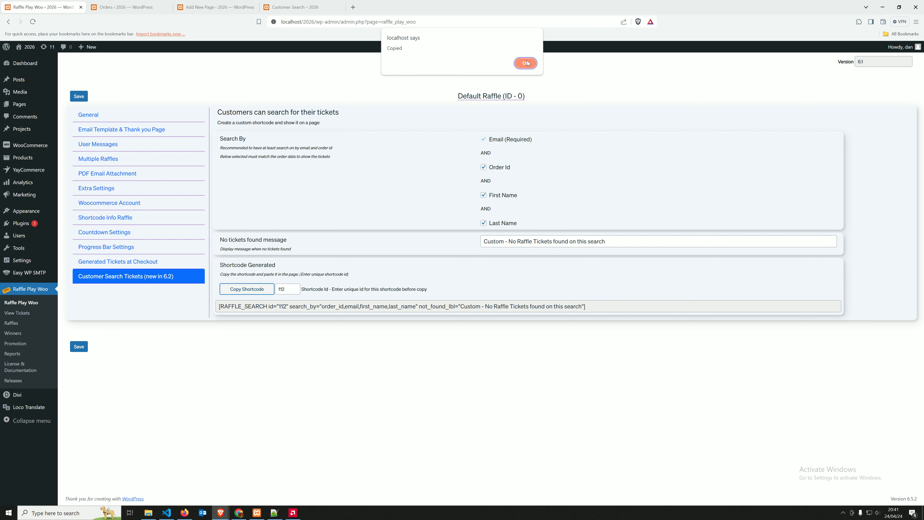
left_click(526, 60)
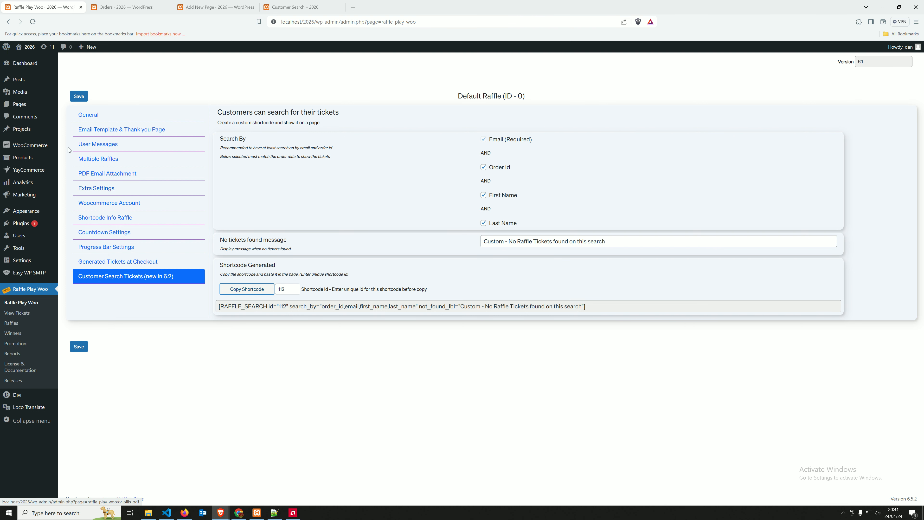
Paste the id 112 shortcode over the old one on the Customer Search page and update it
left_click(21, 105)
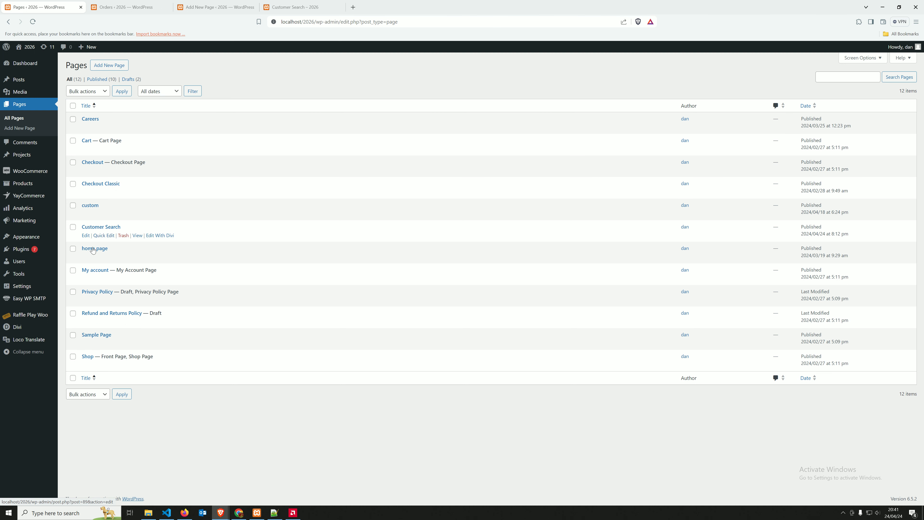
left_click(86, 236)
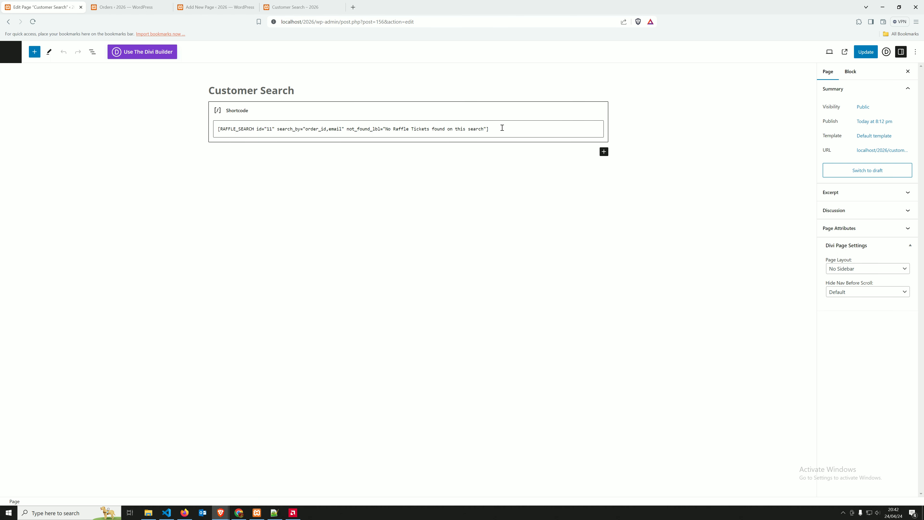
left_click_drag(496, 129, 221, 129)
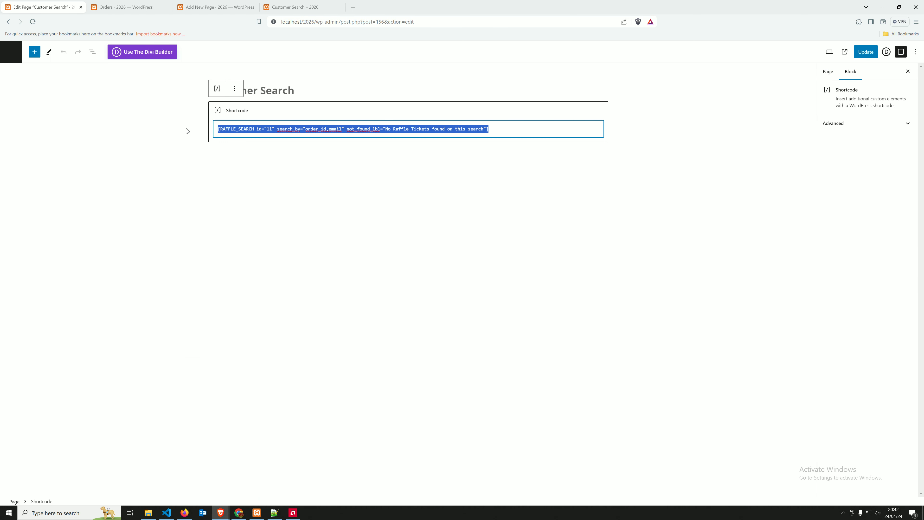
type("[RAFFLE_SEARCH id=\"112\" search_by=\"order_id,email,first_name,last_name\" not_found_lbl=\"Custom - No Raffle Tickets found on this search\"]")
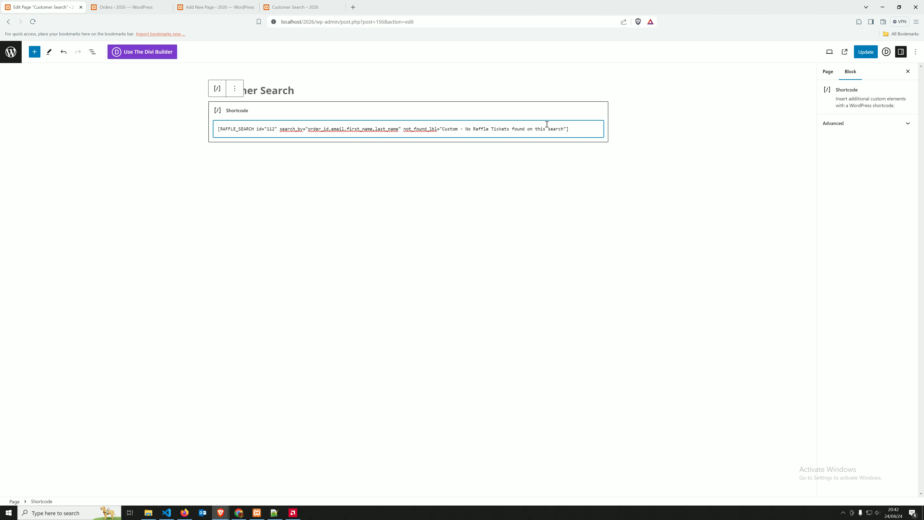
left_click(865, 52)
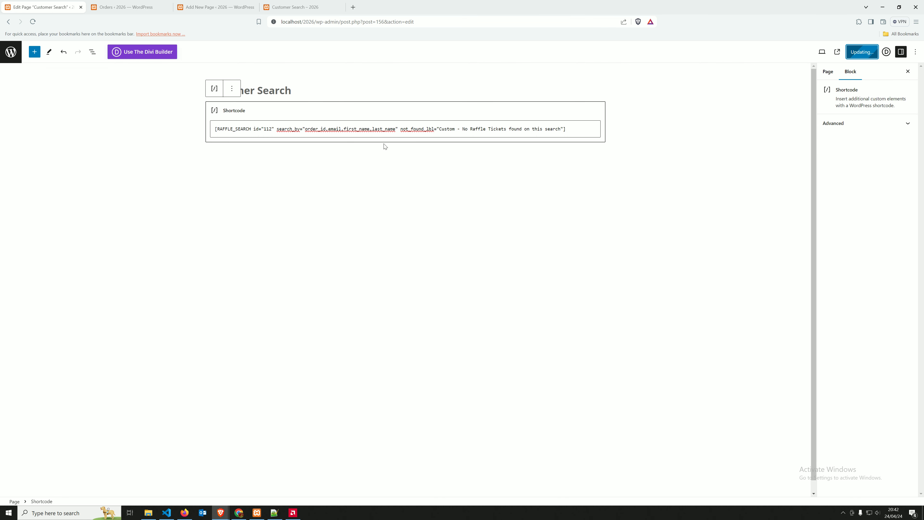
mouse_move(220, 512)
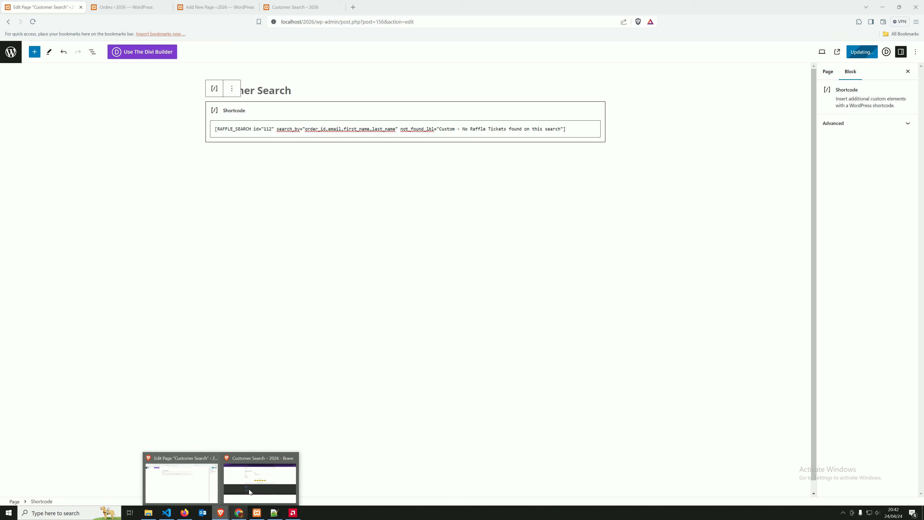
left_click(249, 492)
Reload the live Customer Search page and submit an empty search to show four required-field errors
left_click(32, 22)
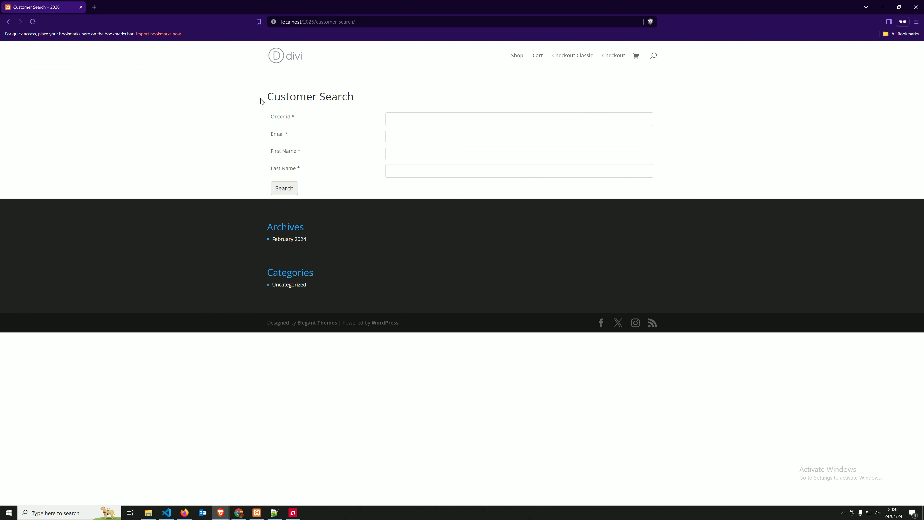
left_click_drag(279, 116, 301, 168)
left_click(391, 121)
left_click(295, 195)
left_click_drag(323, 259, 270, 210)
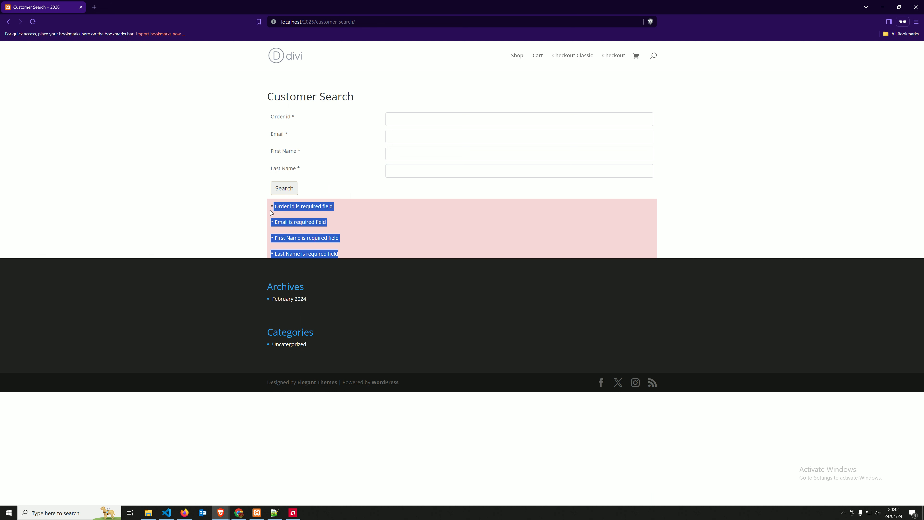
left_click(257, 208)
left_click_drag(323, 207, 308, 223)
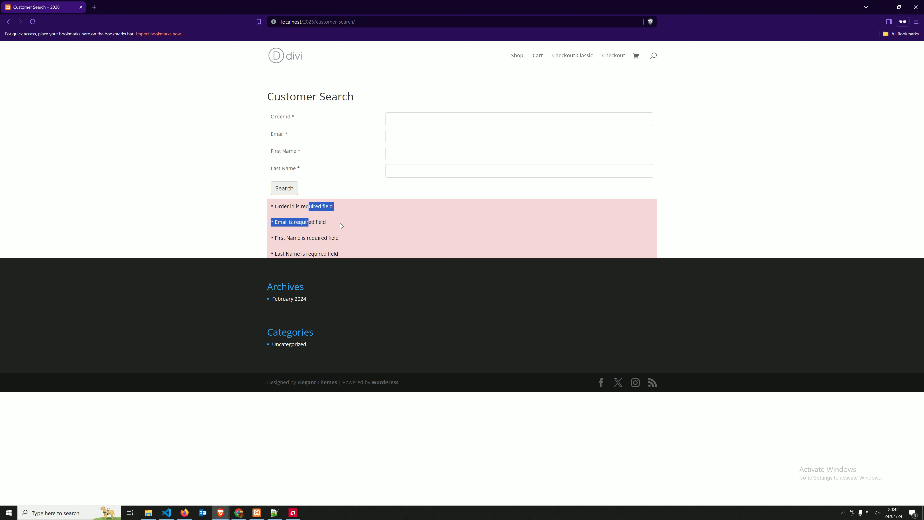
left_click(405, 118)
left_click(401, 136)
Enter the customer's name and search, then retry with a wrong last name to get the custom not-found message
key("Tab")
type("DaGh")
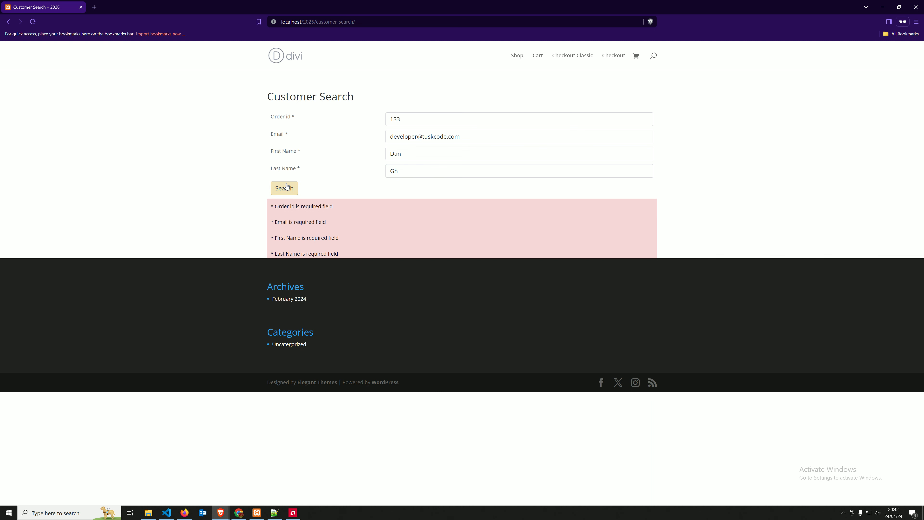
left_click(287, 187)
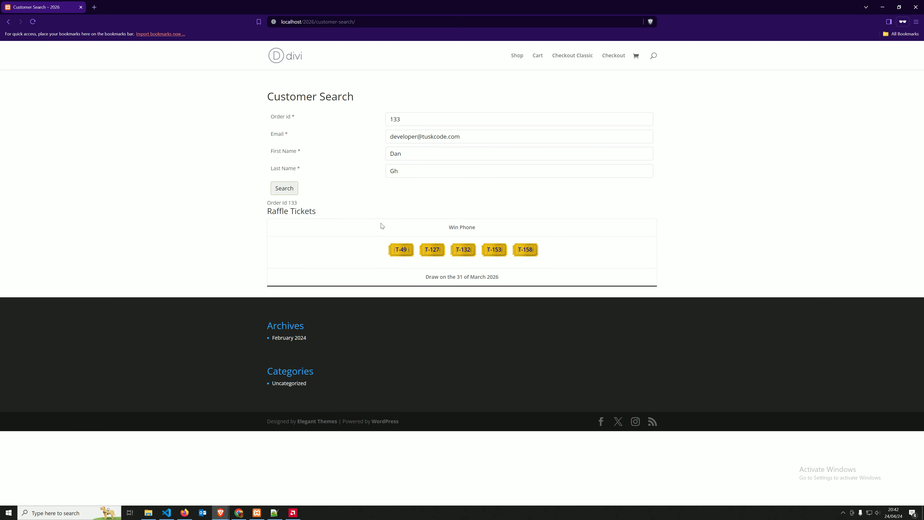
type("h44")
left_click(283, 189)
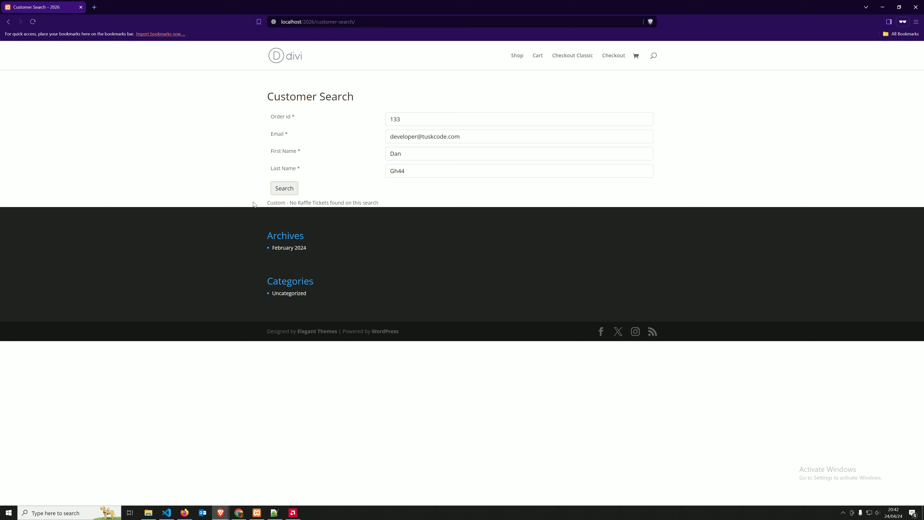
left_click_drag(267, 203, 398, 205)
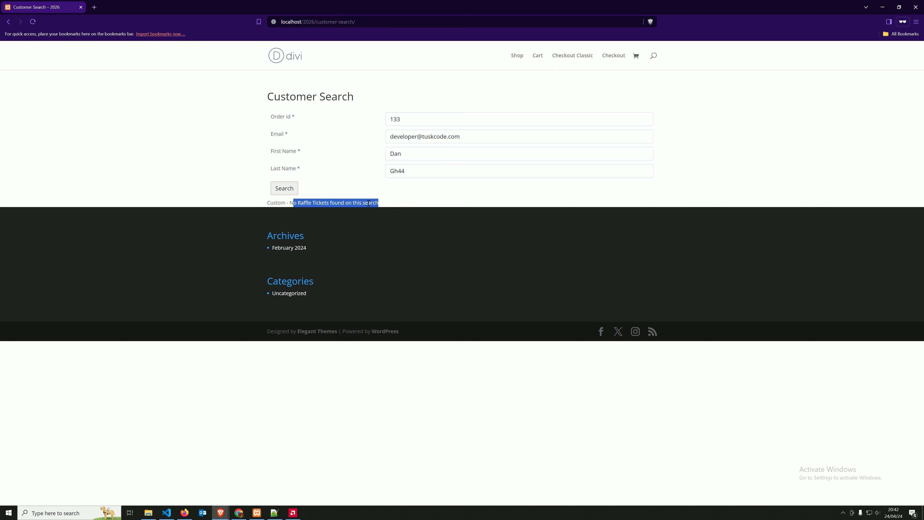
left_click(284, 189)
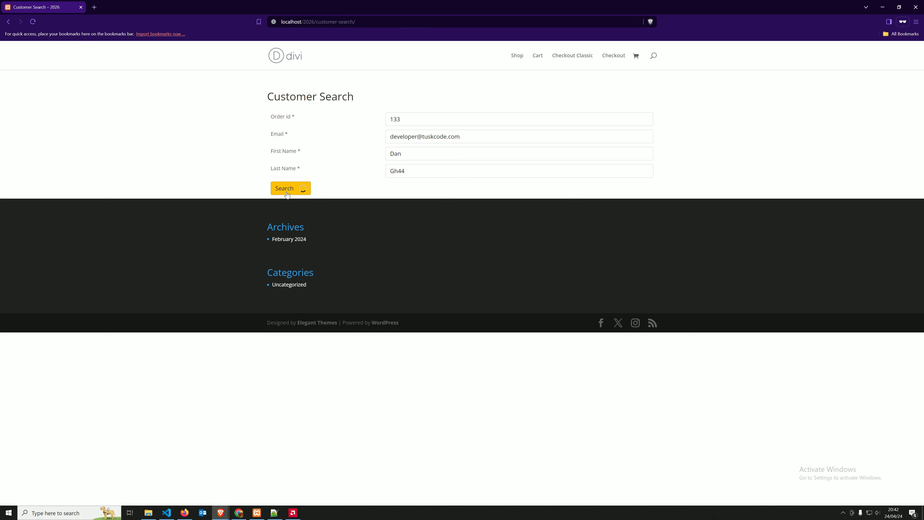
key("ctrl+a")
left_click(416, 170)
key("ctrl+a")
key("BackSpace")
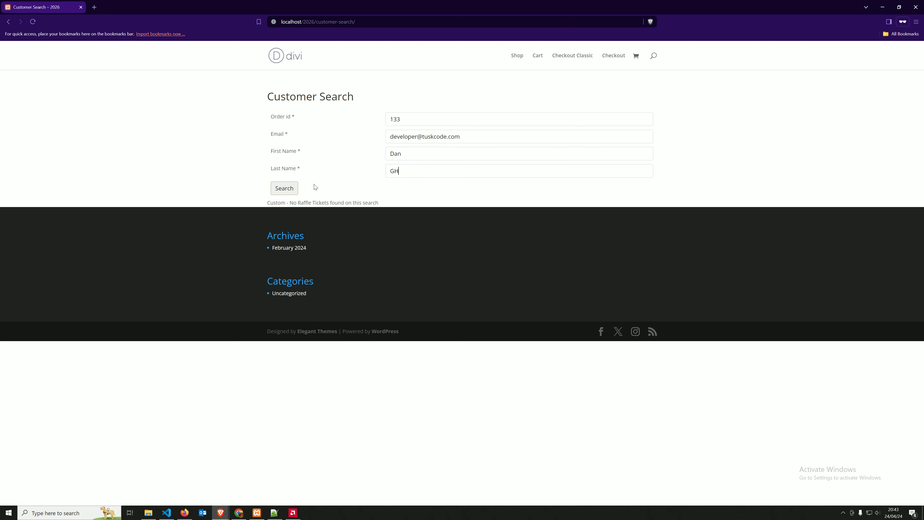
left_click(285, 187)
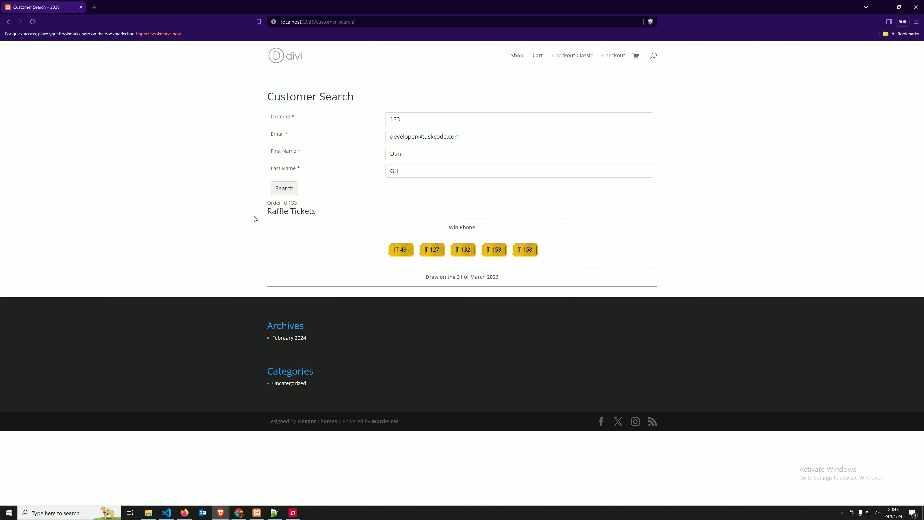